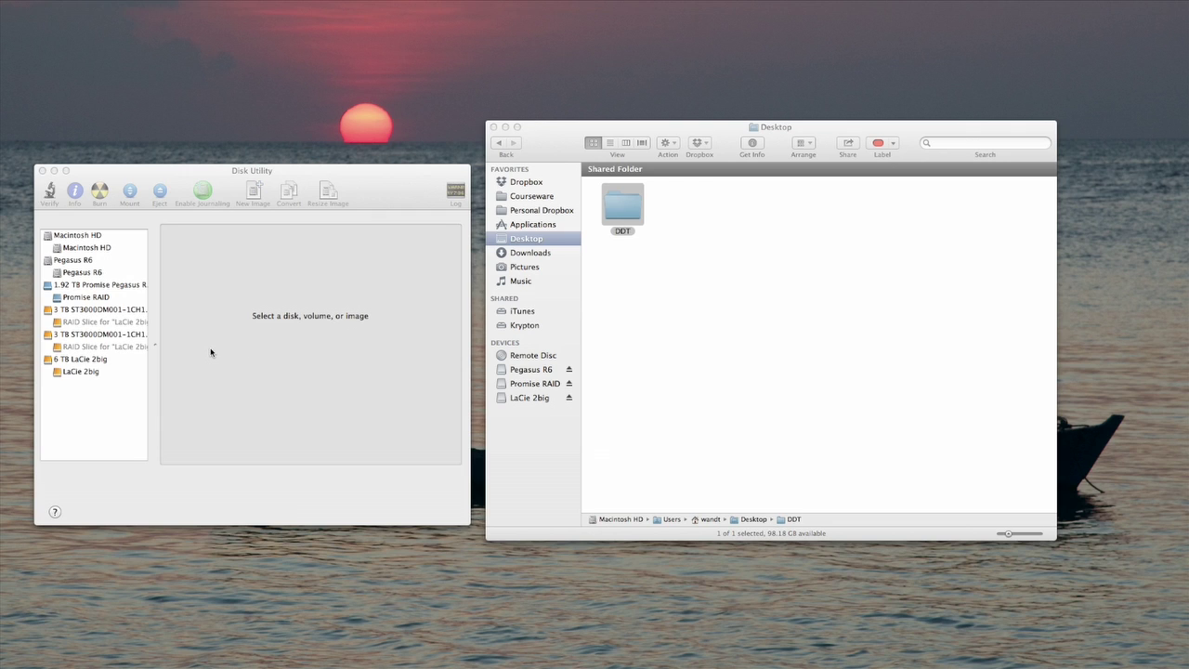
Show the contents of the LaCie 2big drive in Finder and view its volume details in Disk Utility
left_click(526, 404)
left_click(527, 400)
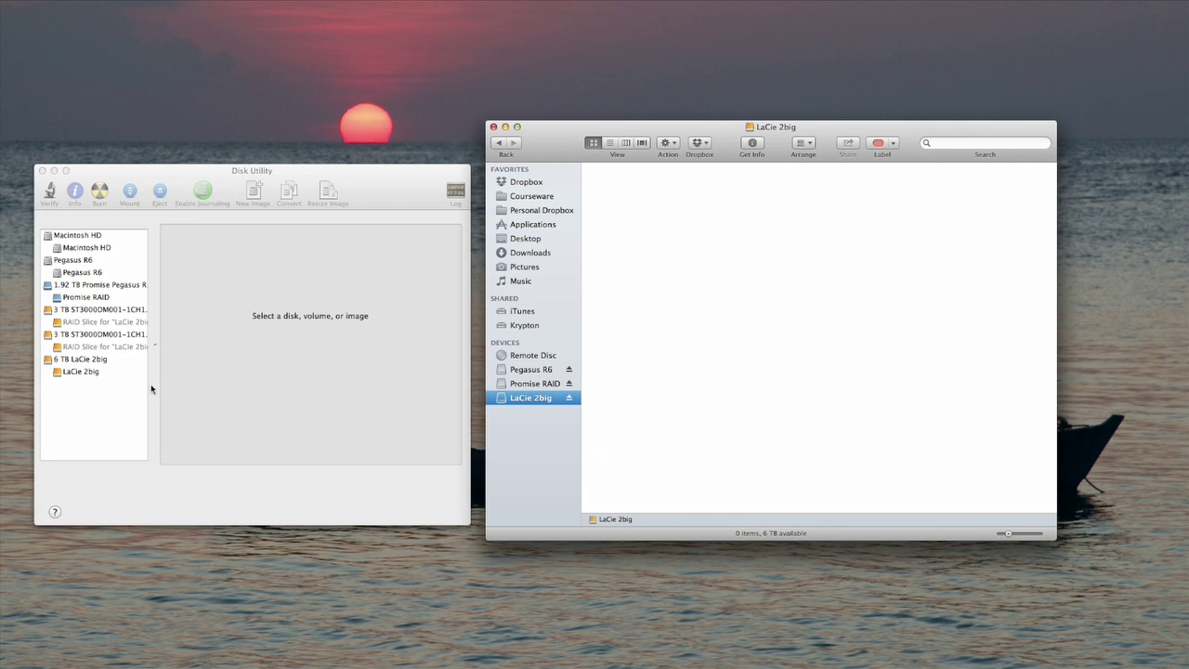
left_click(92, 374)
left_click(93, 374)
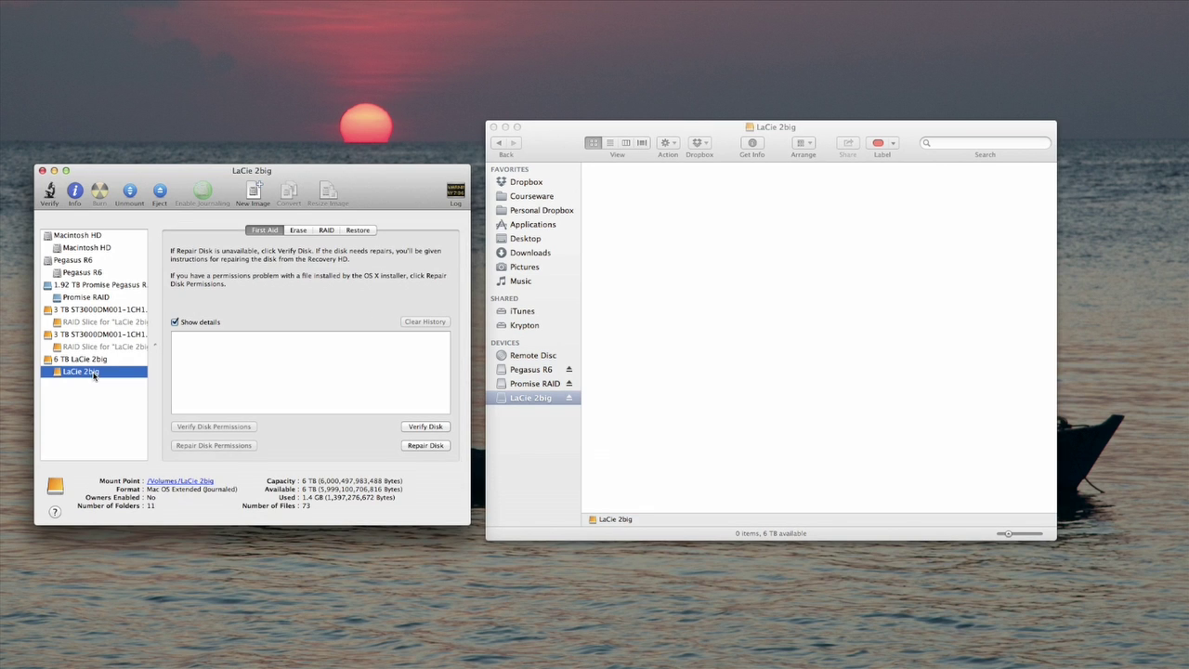
Delete the striped RAID set of the 6 TB LaCie 2big drive
left_click(325, 230)
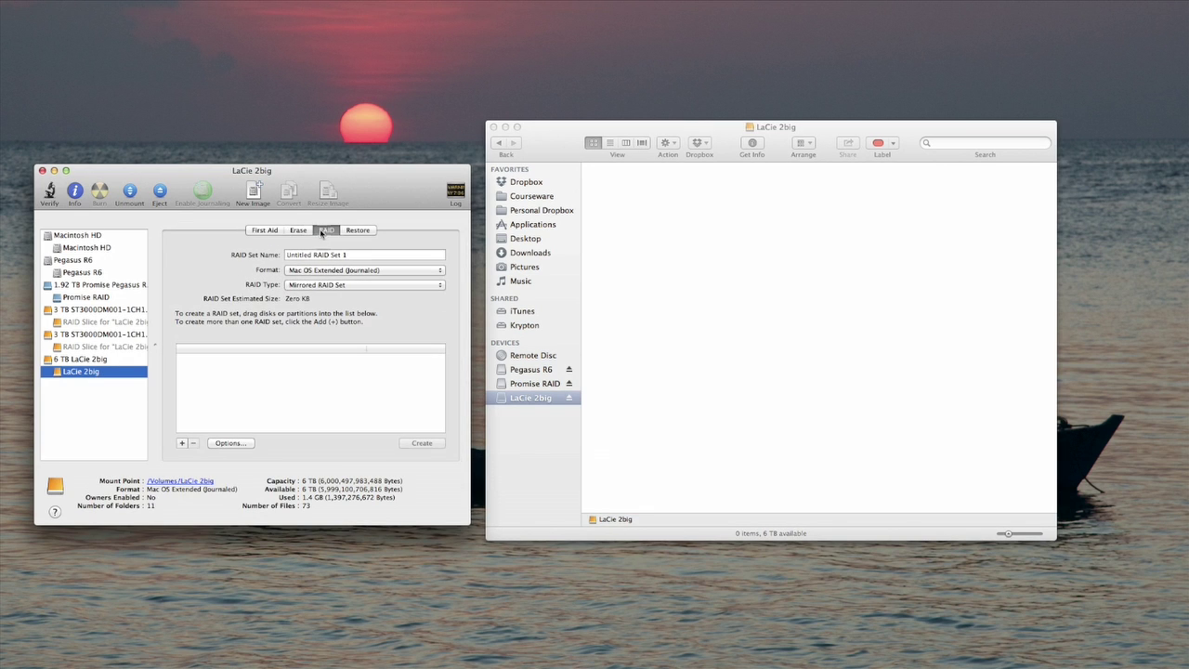
left_click(100, 361)
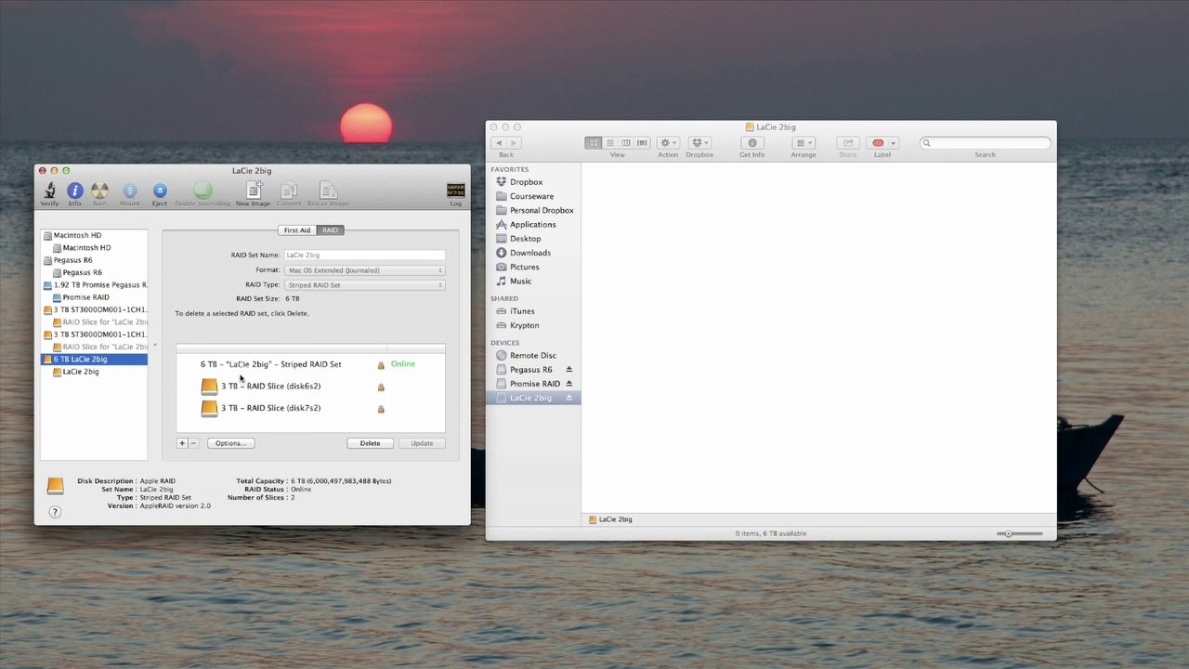
left_click(369, 443)
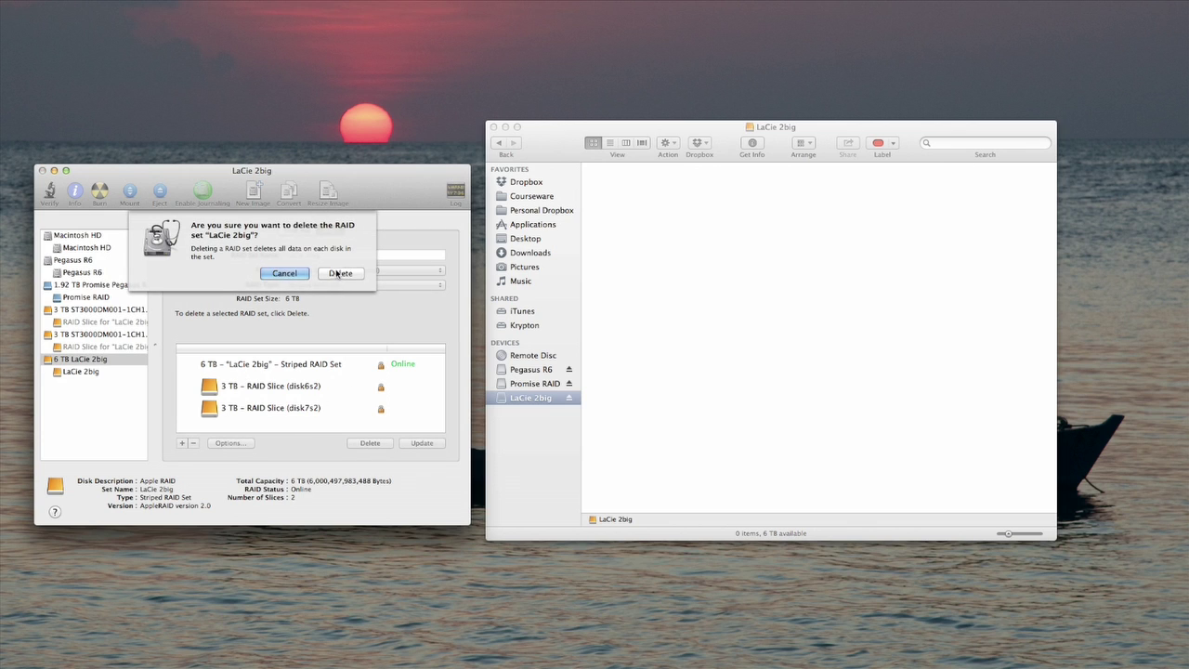
left_click(338, 273)
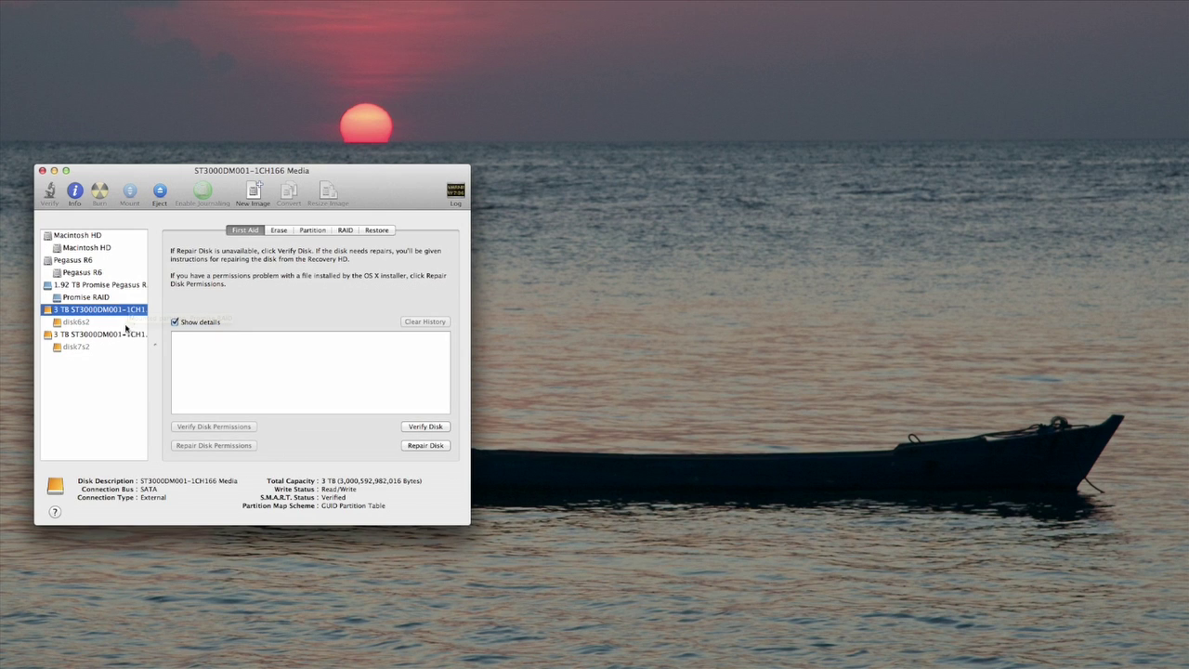
Set up a new RAID set from the first 3 TB disk as a Mirrored RAID Set named LaCie 2Big
left_click(91, 339)
left_click(93, 309)
left_click(95, 333)
left_click(96, 311)
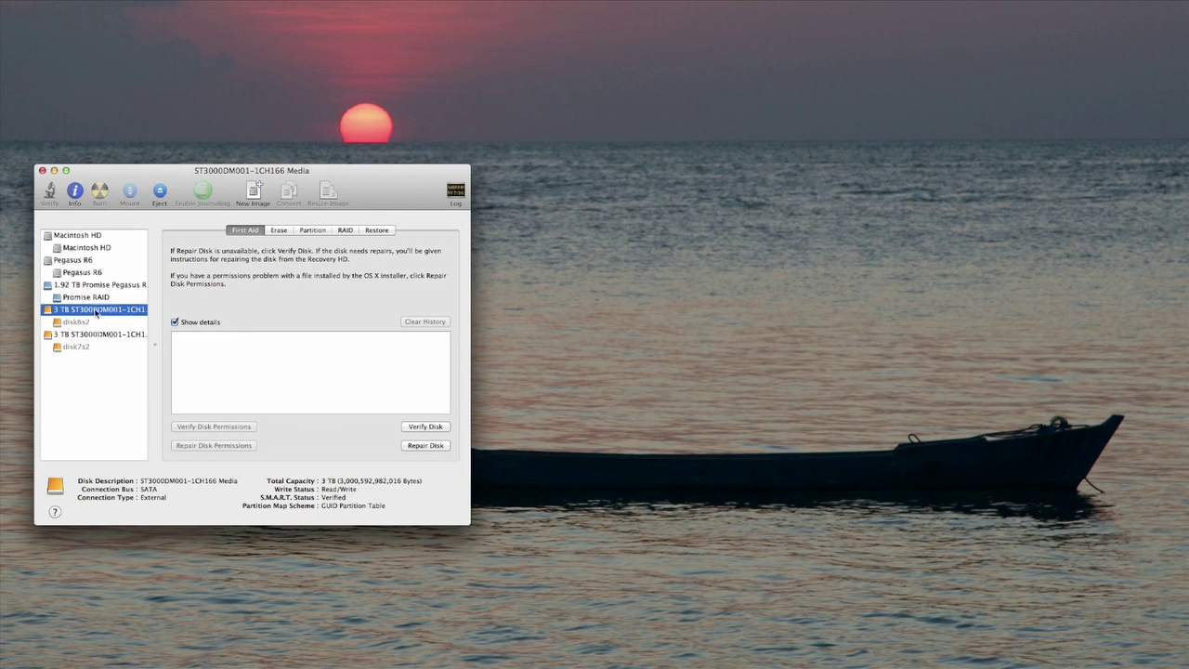
left_click(343, 230)
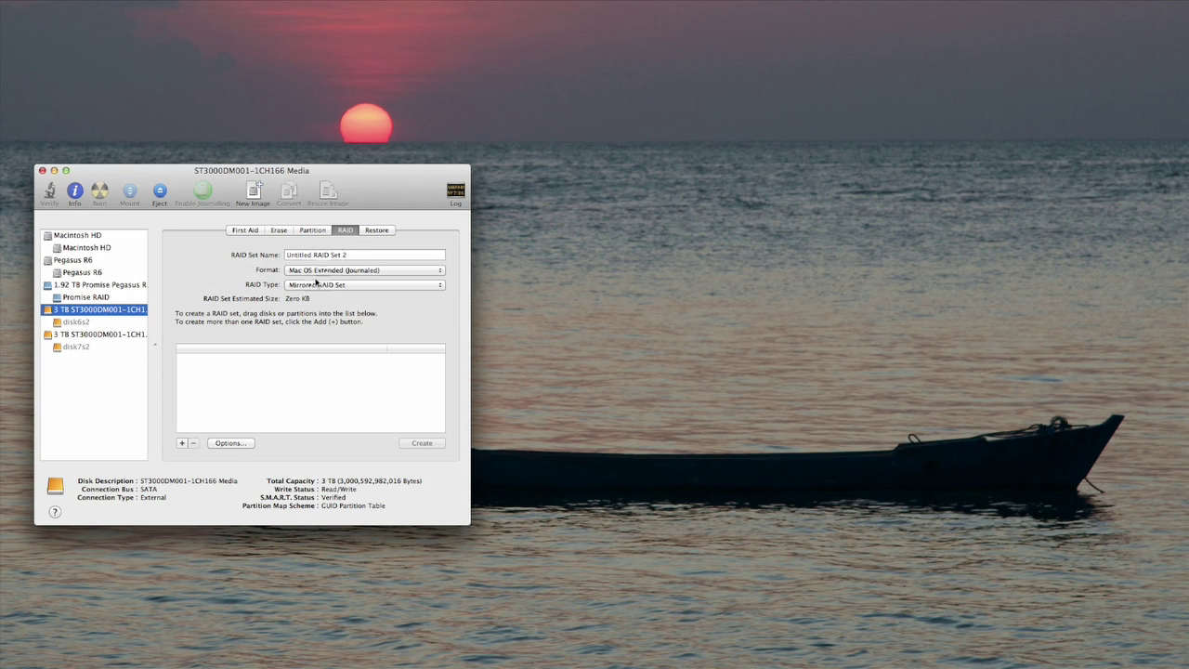
left_click(314, 284)
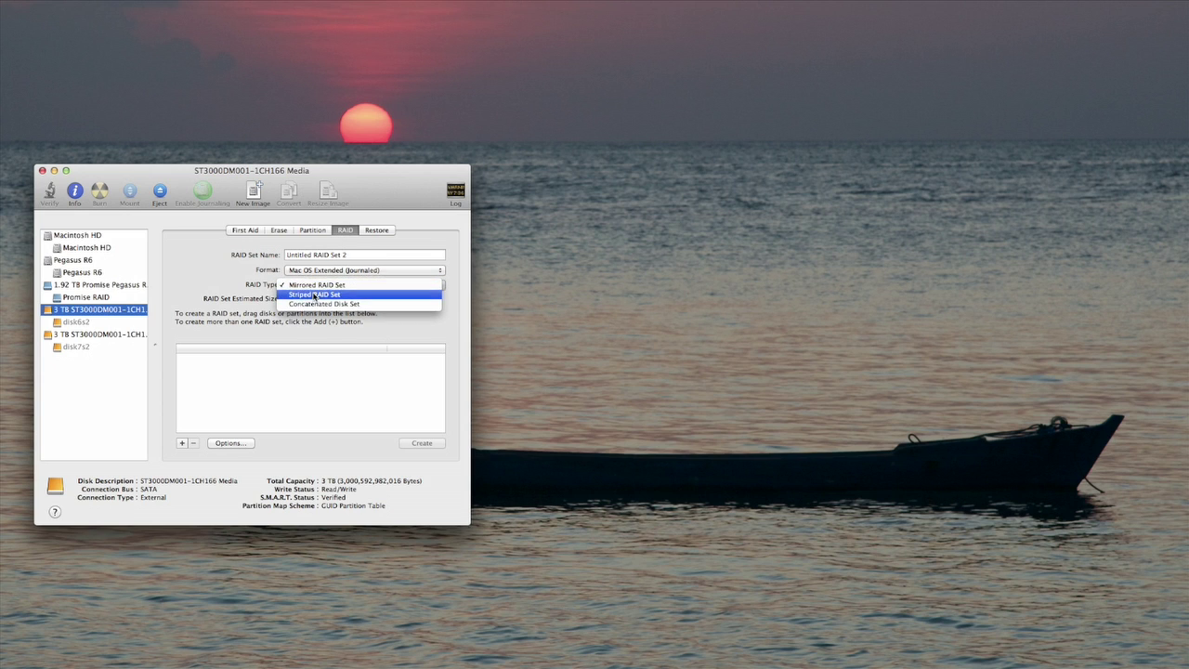
left_click(315, 285)
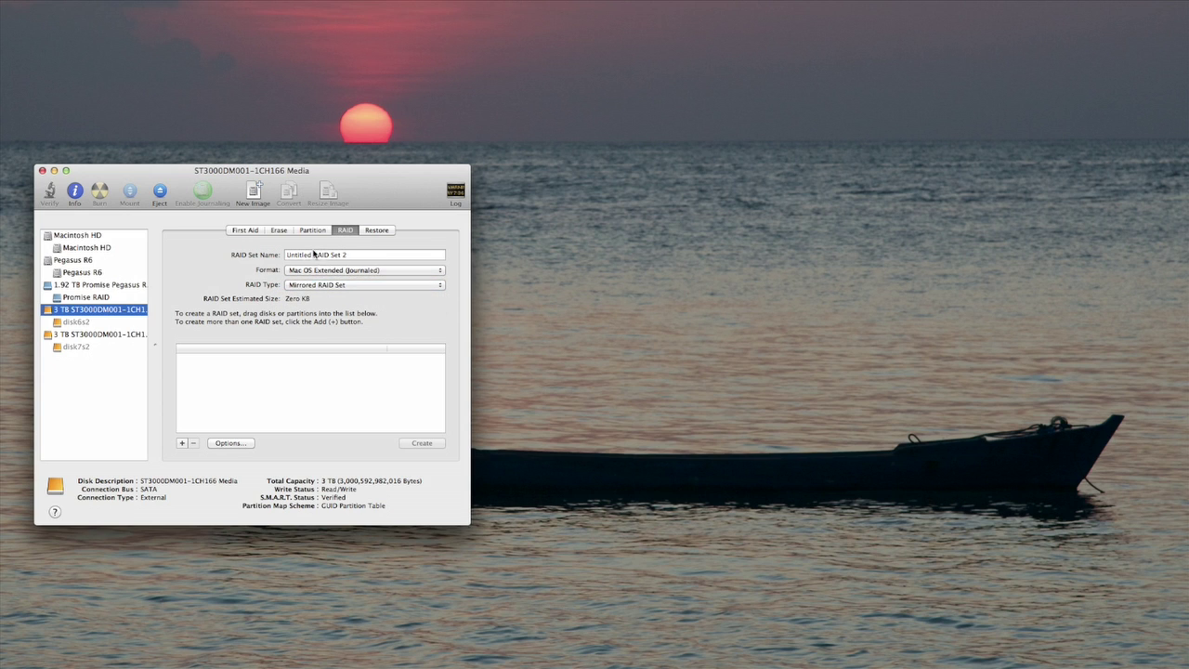
triple_click(316, 255)
type("LaCie 2Big")
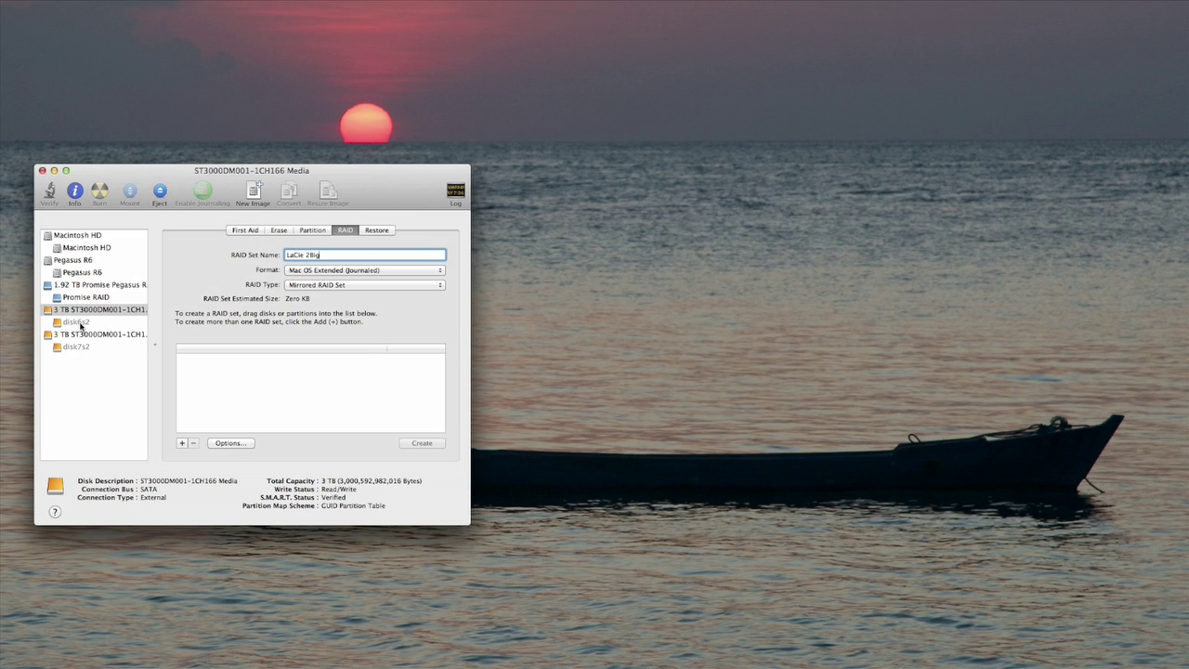
Add disk6s2 and disk7s2 as members of the RAID set and set the RAID block size to 128K
left_click_drag(81, 313, 173, 372)
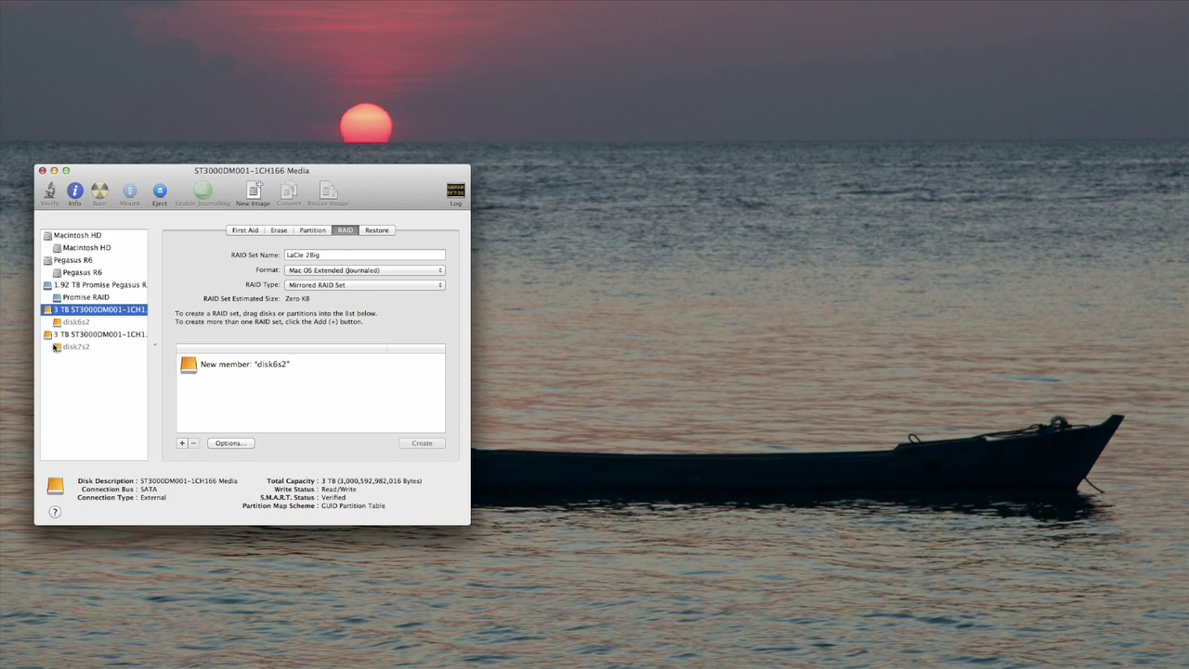
left_click_drag(69, 348, 208, 402)
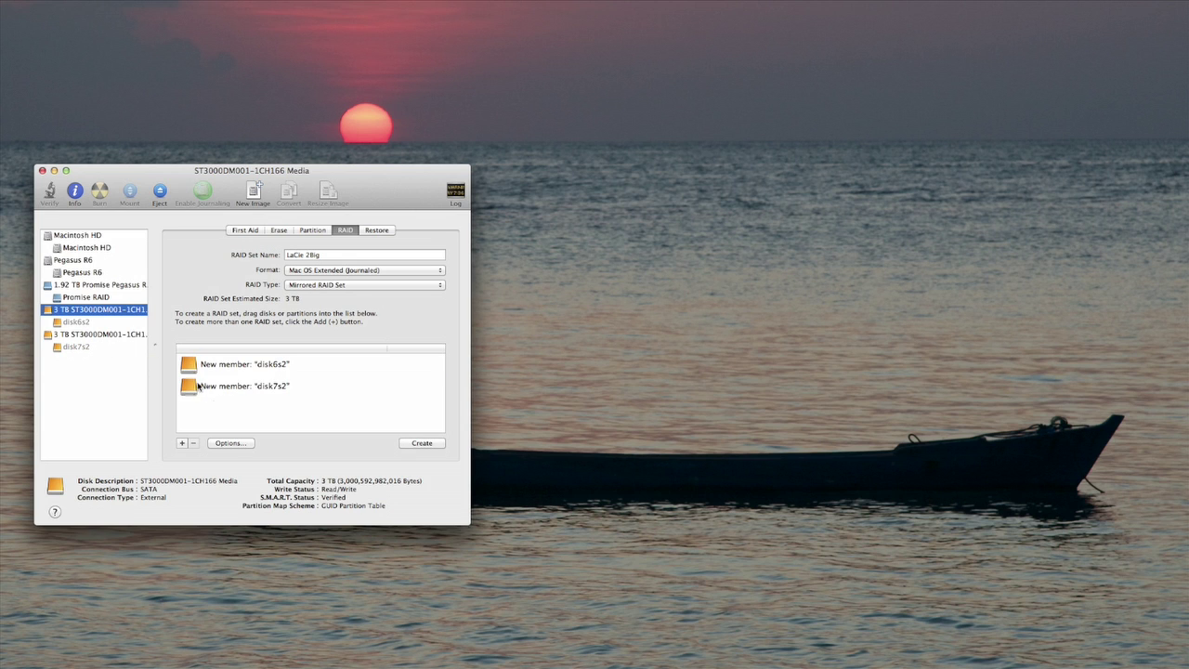
left_click(230, 444)
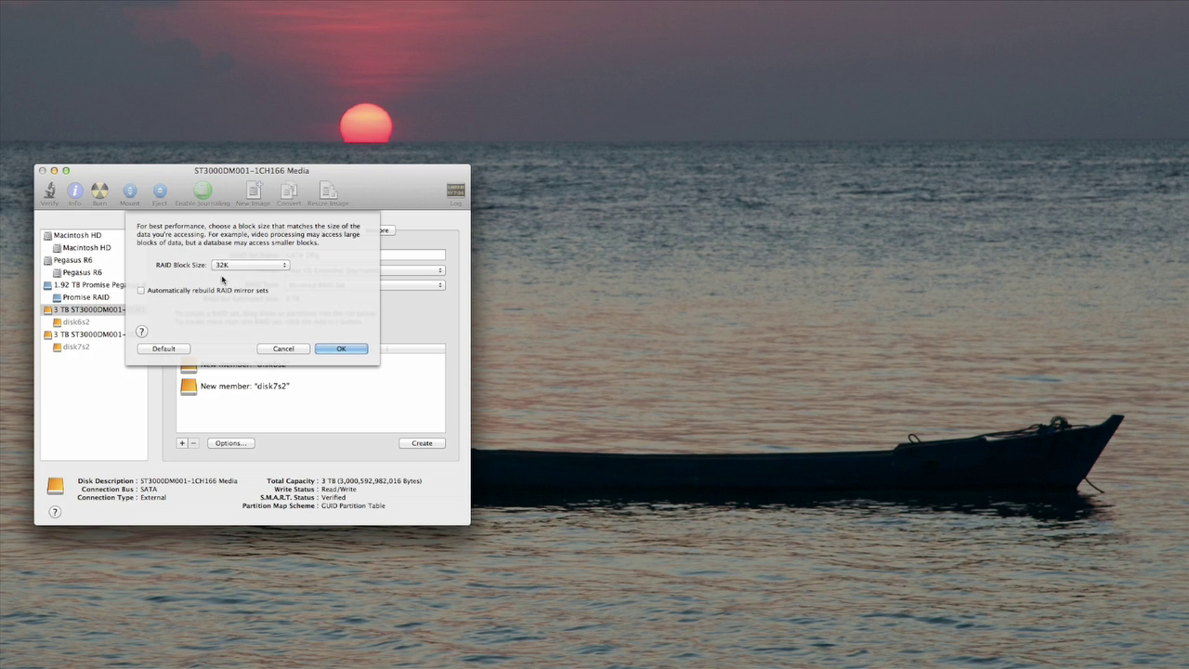
left_click(225, 266)
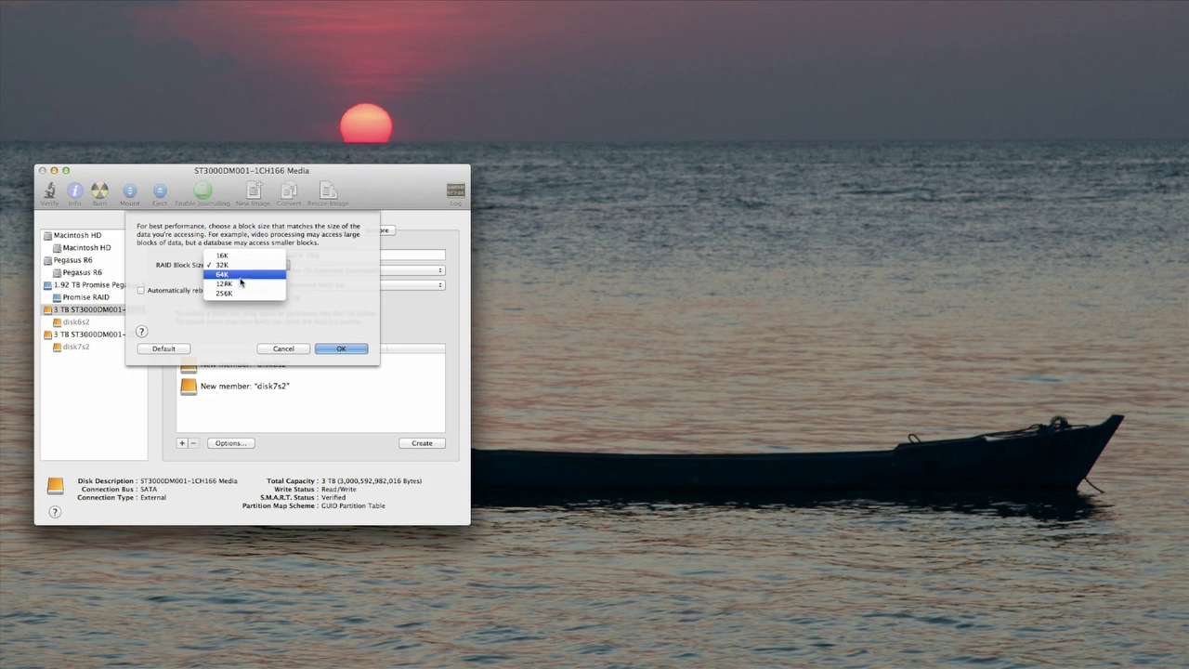
left_click(232, 284)
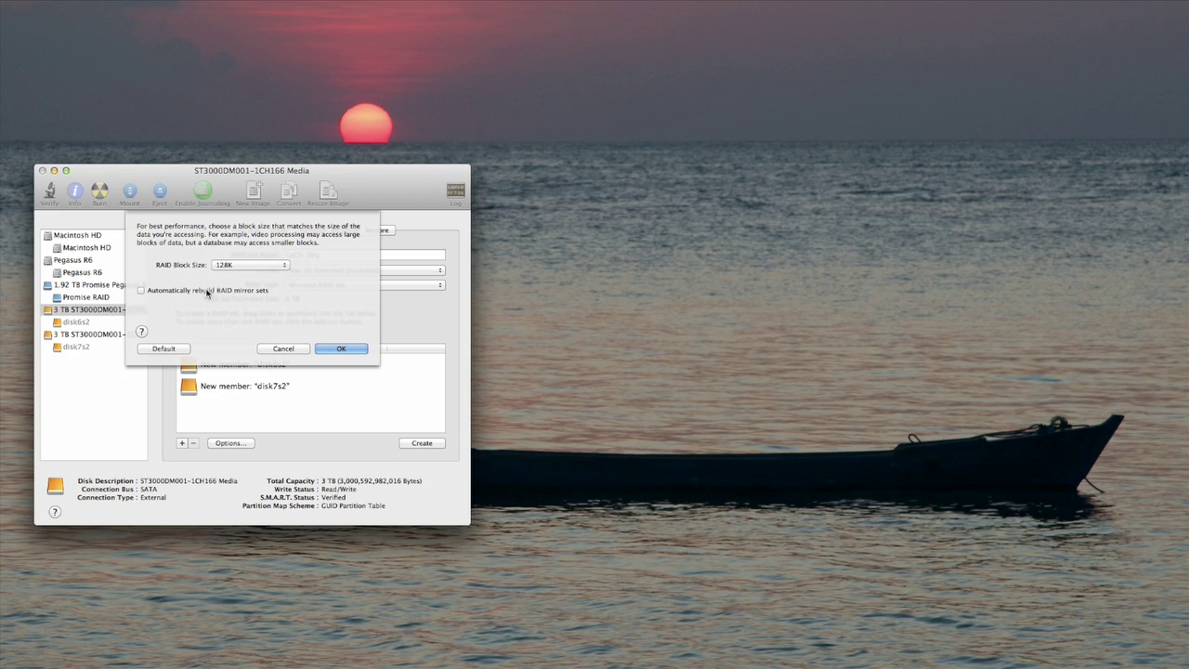
left_click(353, 351)
Create the mirrored RAID set from the two member disks and decline using it as a Time Machine backup disk
left_click(421, 443)
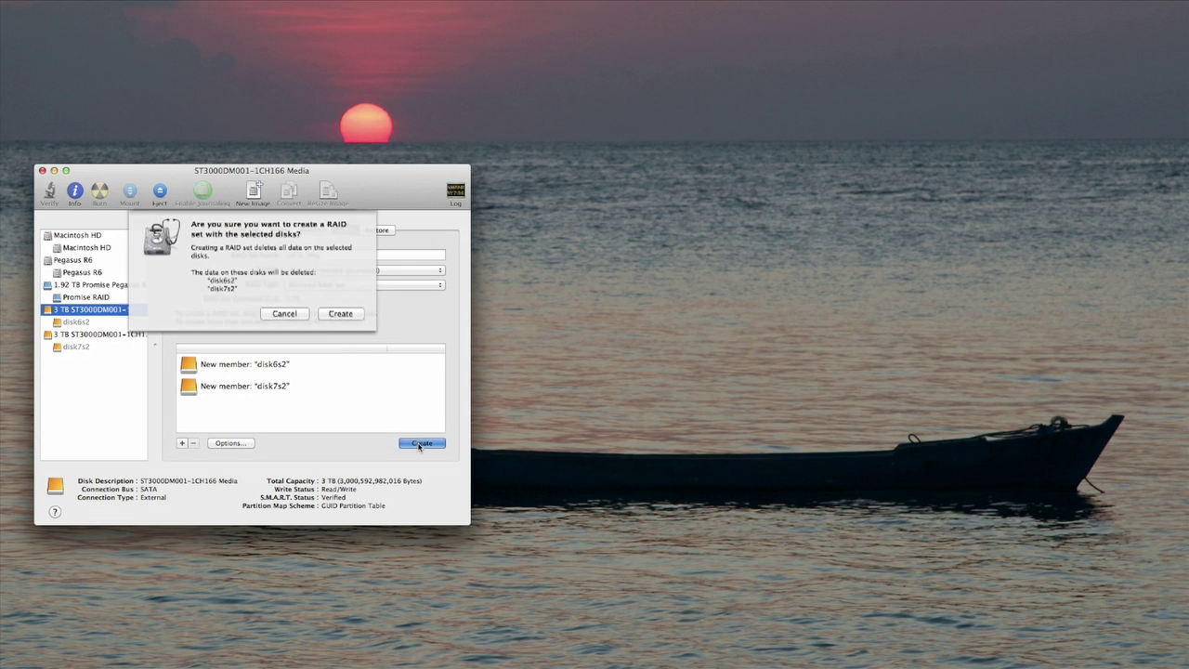
left_click(336, 316)
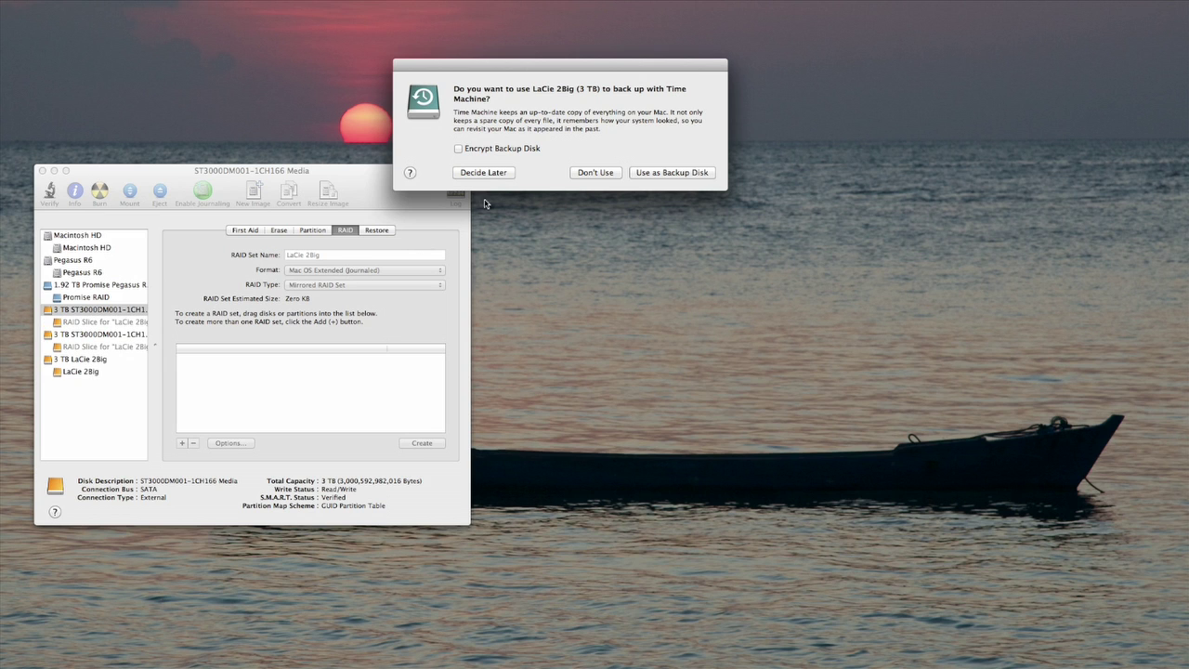
left_click(595, 173)
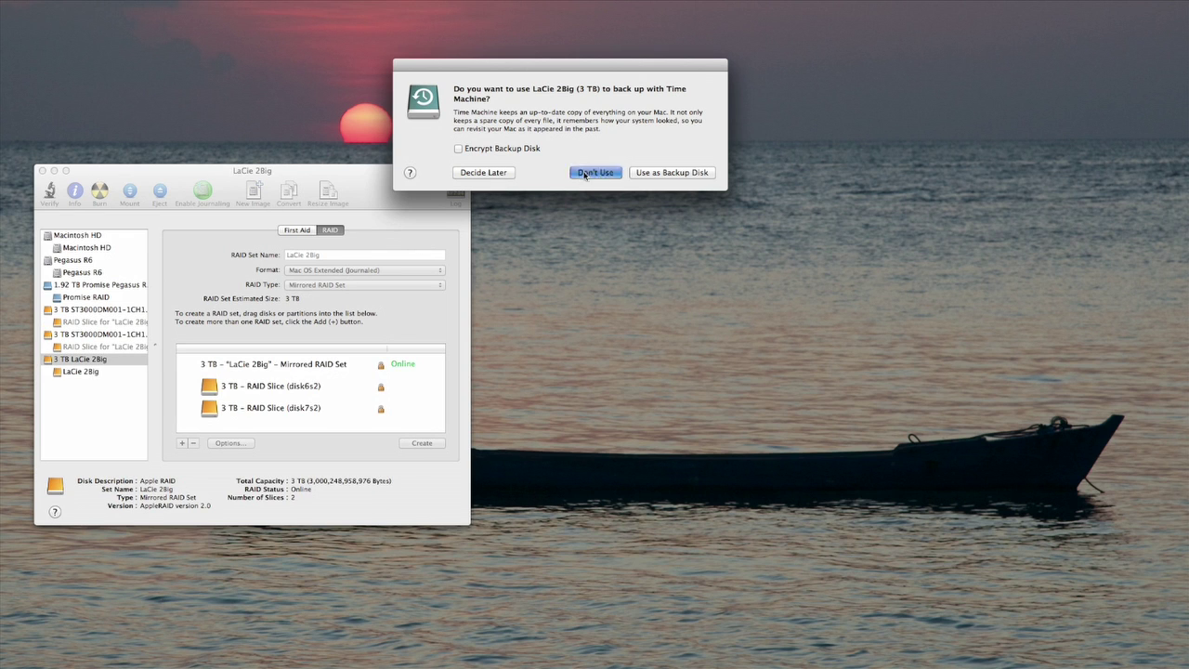
Examine the capacity details of the new LaCie 2Big volume and the available RAID types, keeping Mirrored RAID Set selected
left_click(97, 362)
left_click(81, 372)
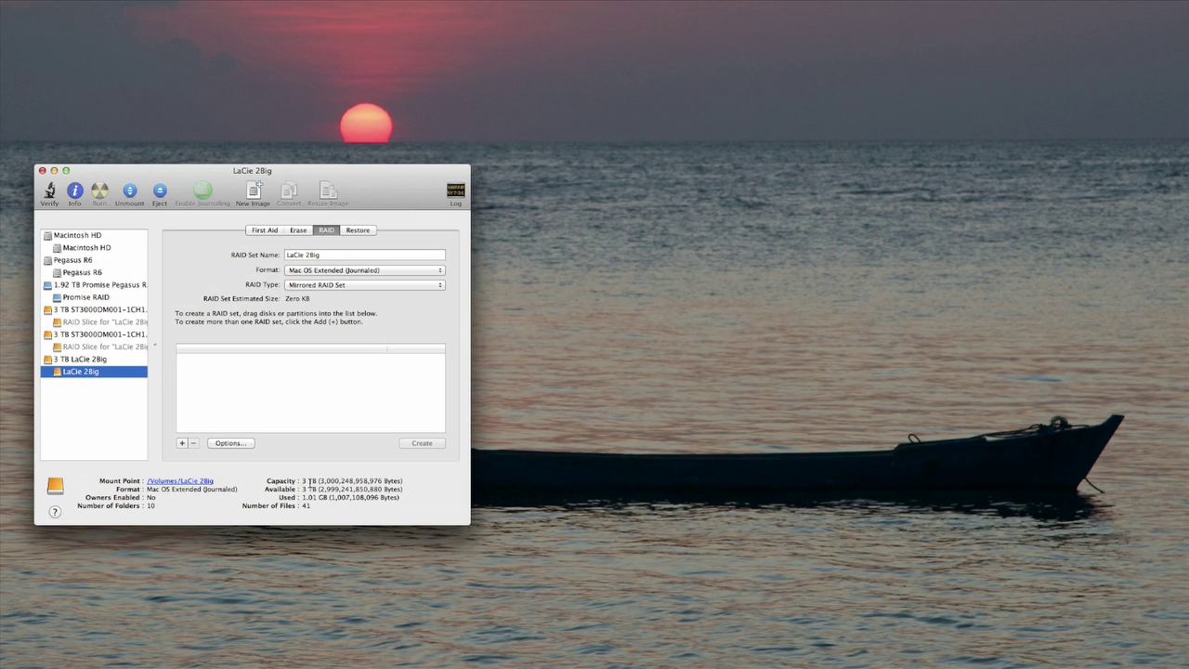
left_click(344, 285)
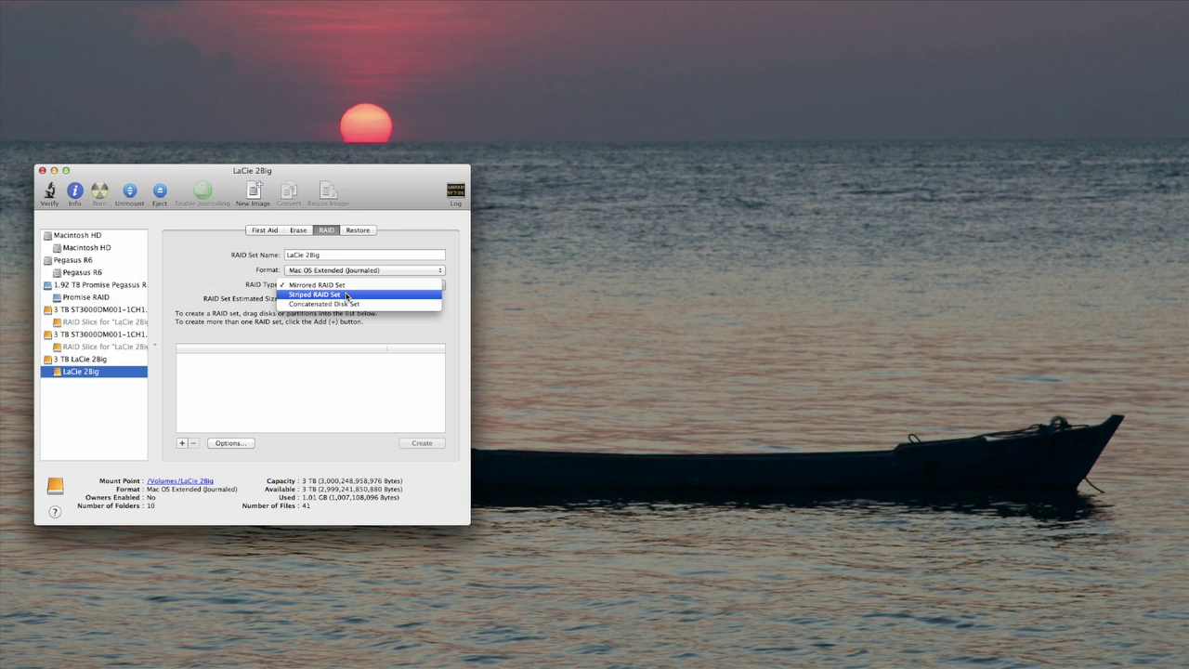
left_click(320, 284)
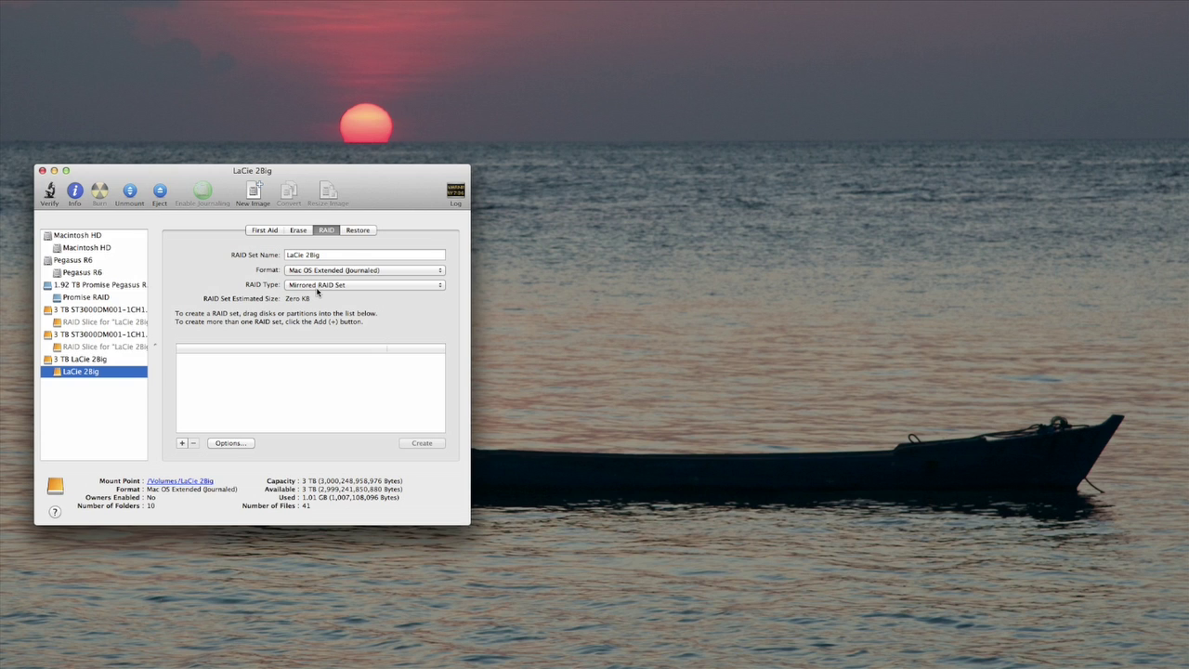